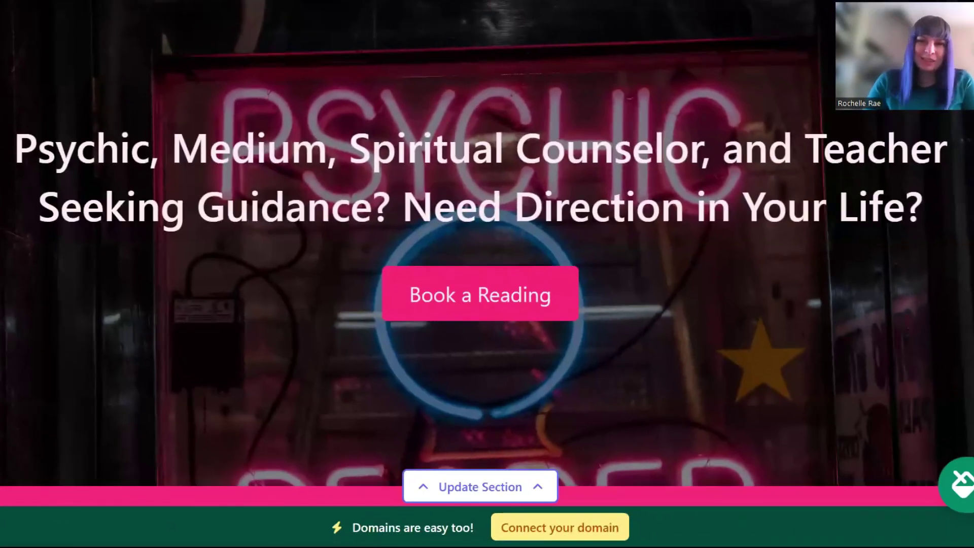
# Open the hero section's Update Section options and switch to the Update Image tab.
pyautogui.scroll(1, 283, 172)
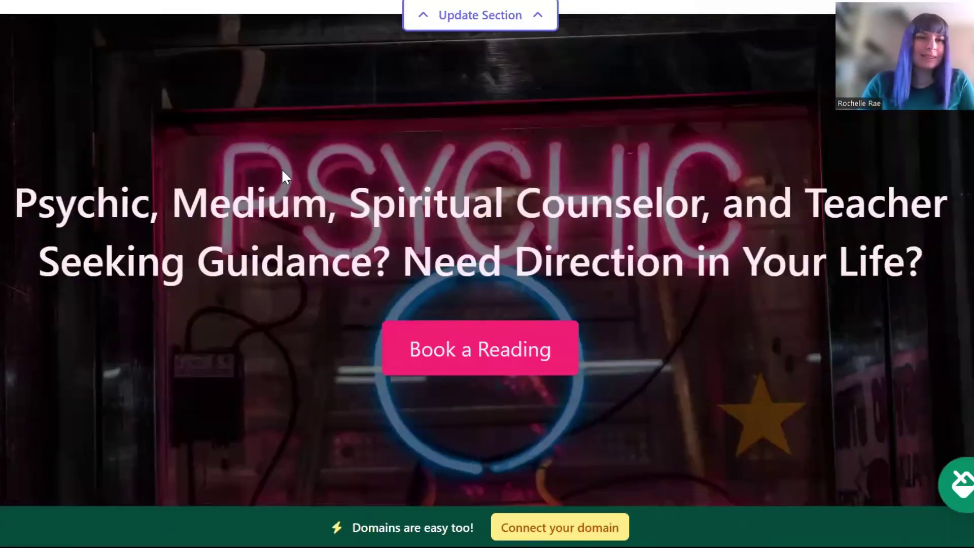
pyautogui.scroll(3, 282, 172)
pyautogui.scroll(-4, 283, 172)
pyautogui.scroll(-1, 283, 172)
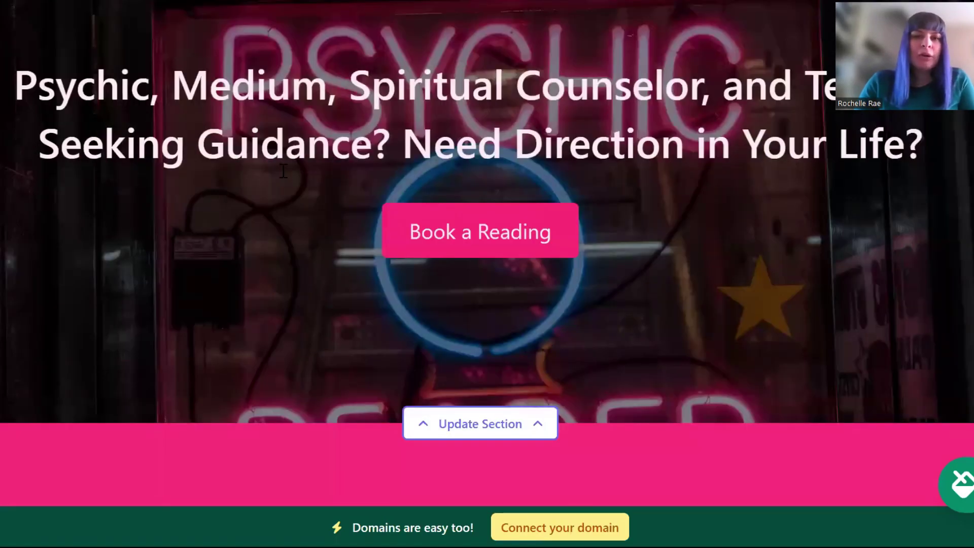
pyautogui.scroll(1, 283, 172)
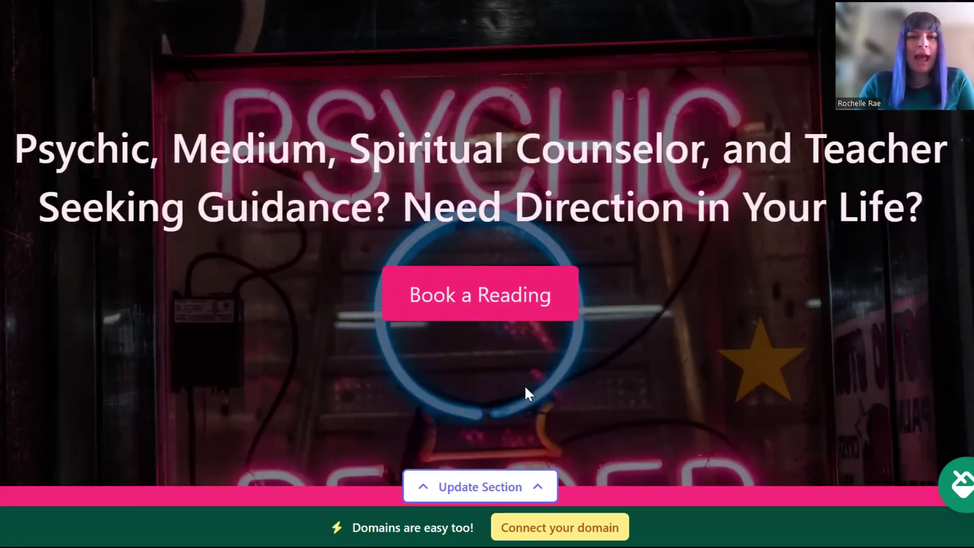
pyautogui.scroll(-1, 445, 184)
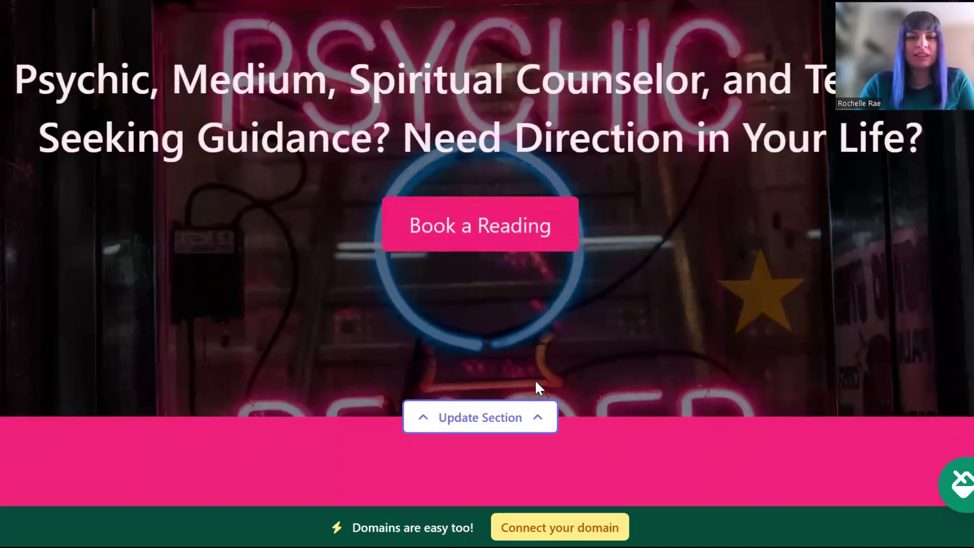
pyautogui.click(481, 425)
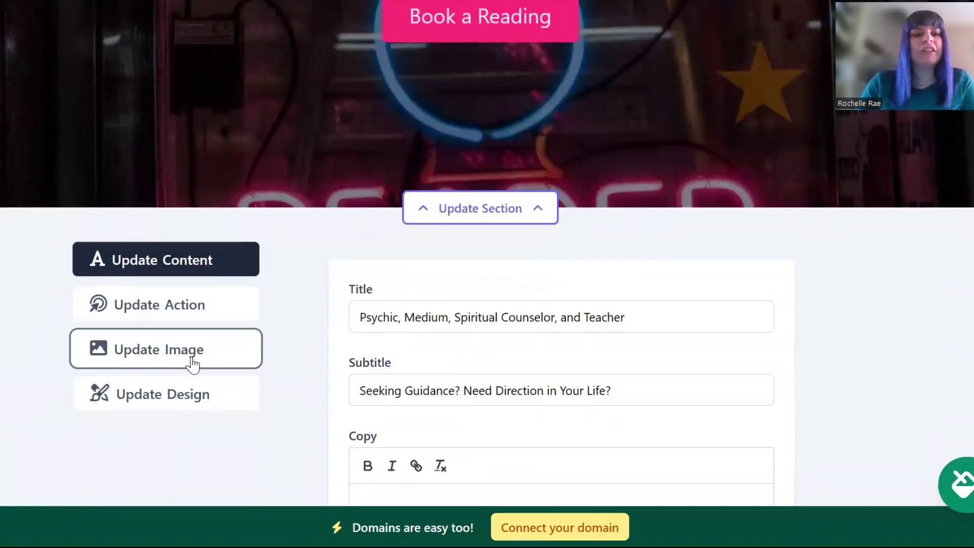
pyautogui.click(193, 363)
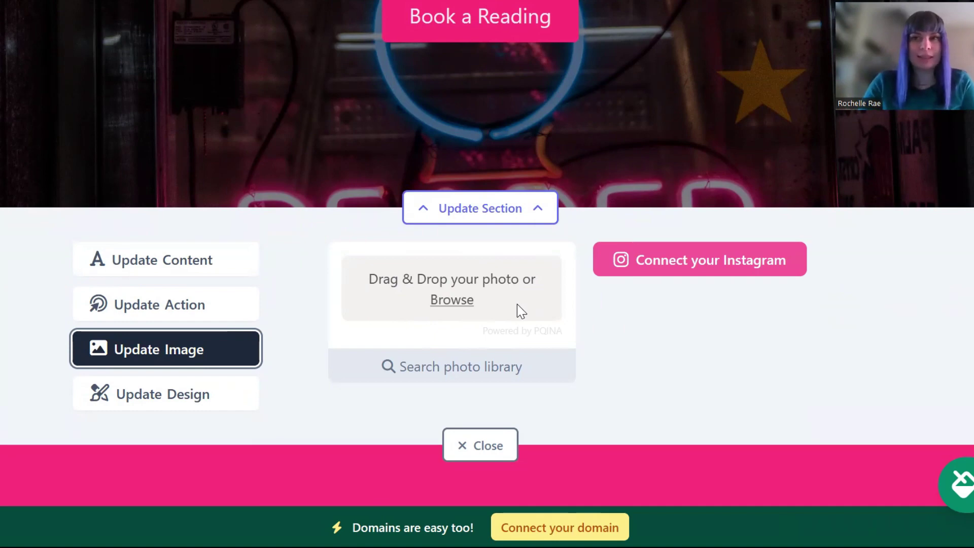
# Upload the motivation-small-business photo from the computer as the hero background.
pyautogui.click(448, 302)
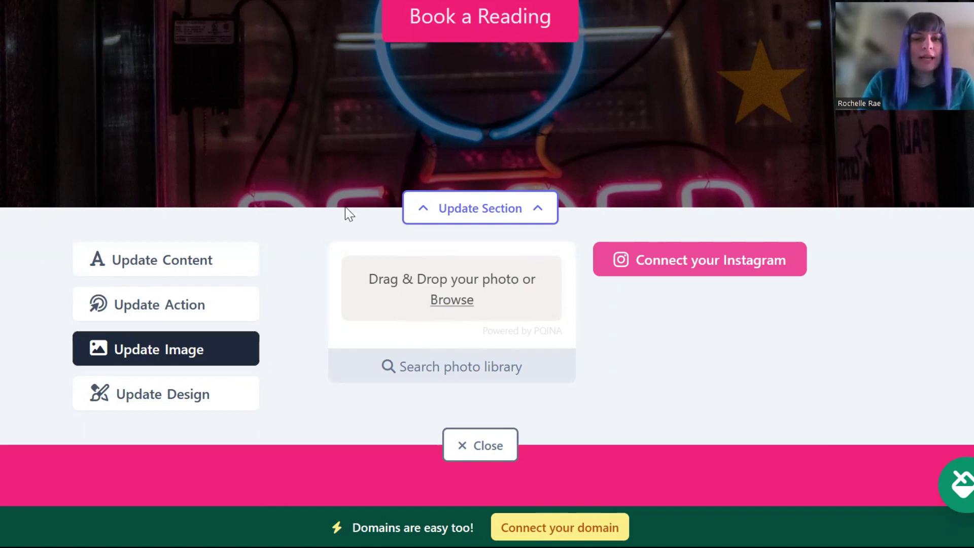
pyautogui.scroll(-3, 314, 203)
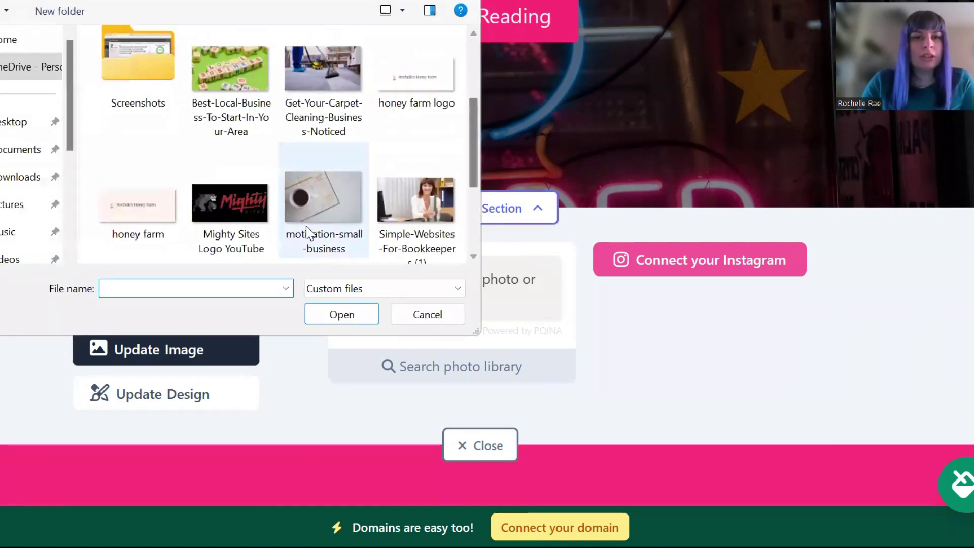
pyautogui.doubleClick(309, 228)
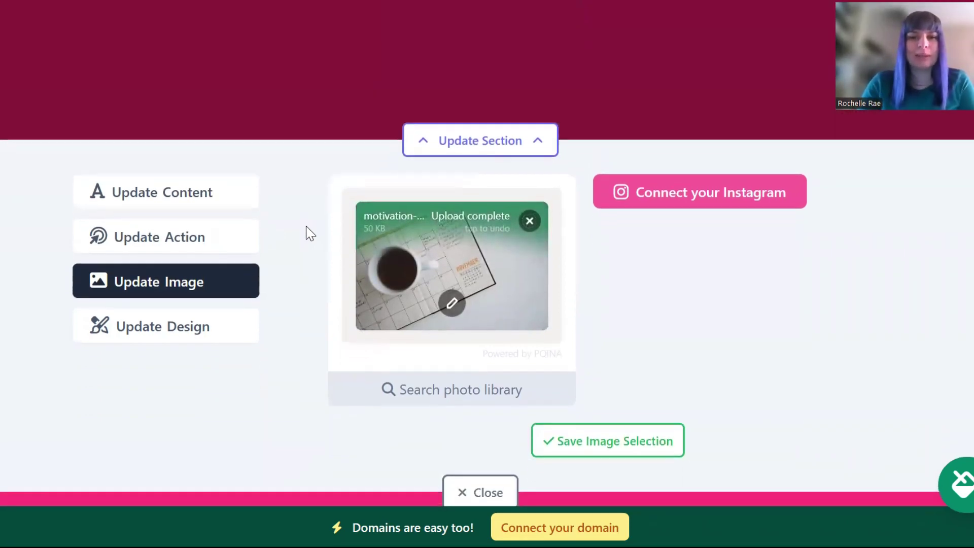
pyautogui.scroll(-6, 306, 224)
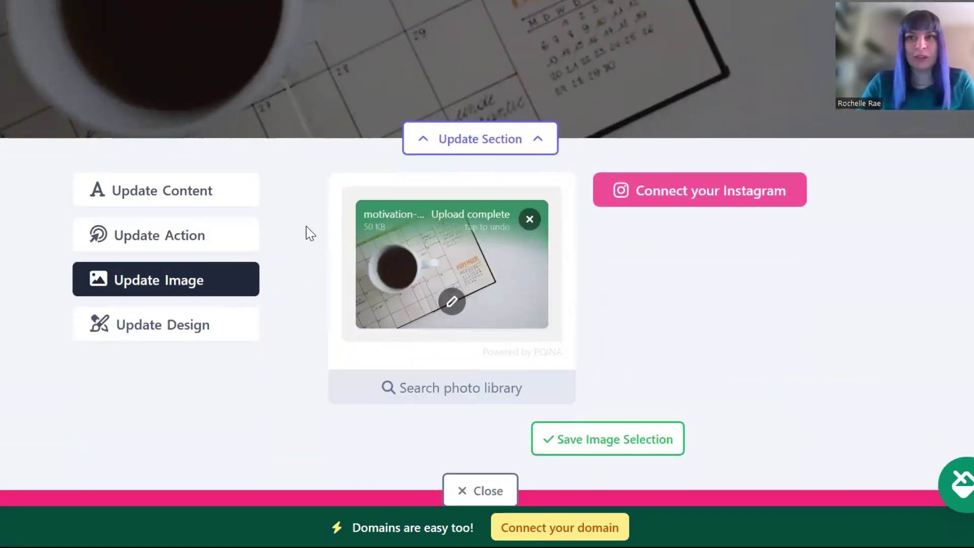
pyautogui.scroll(-1, 310, 233)
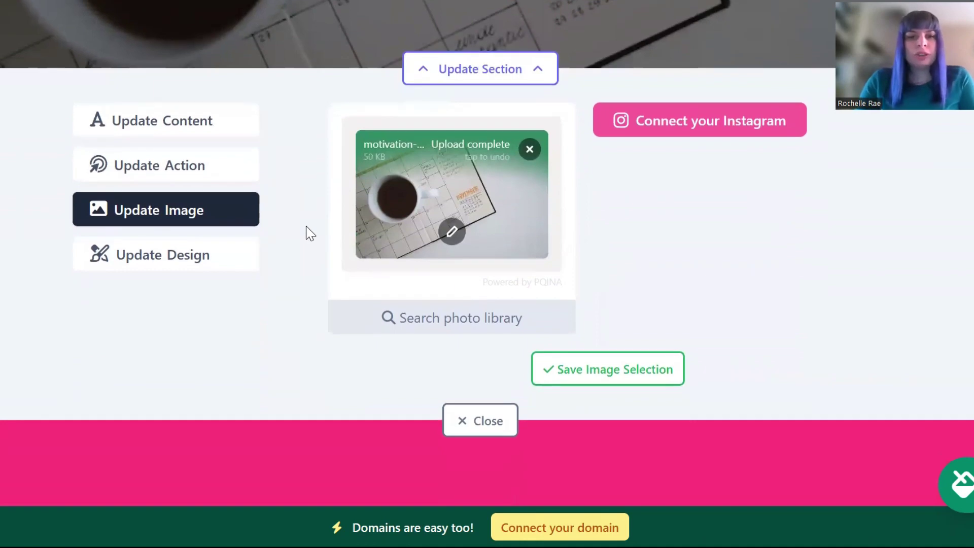
# Search the stock photo library for 'Psychic' and browse the results.
pyautogui.click(447, 312)
pyautogui.write('Psychic')
pyautogui.press('Return')
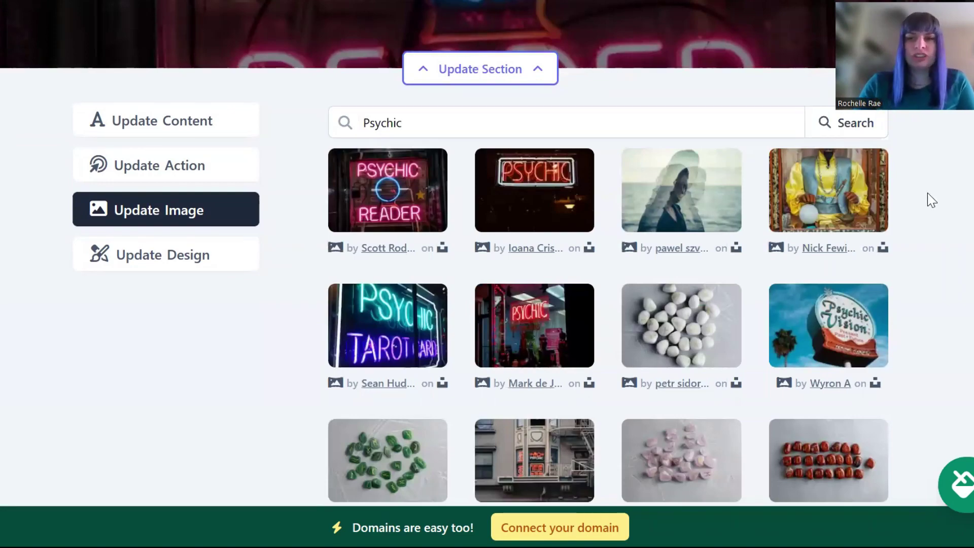
pyautogui.scroll(-1, 934, 200)
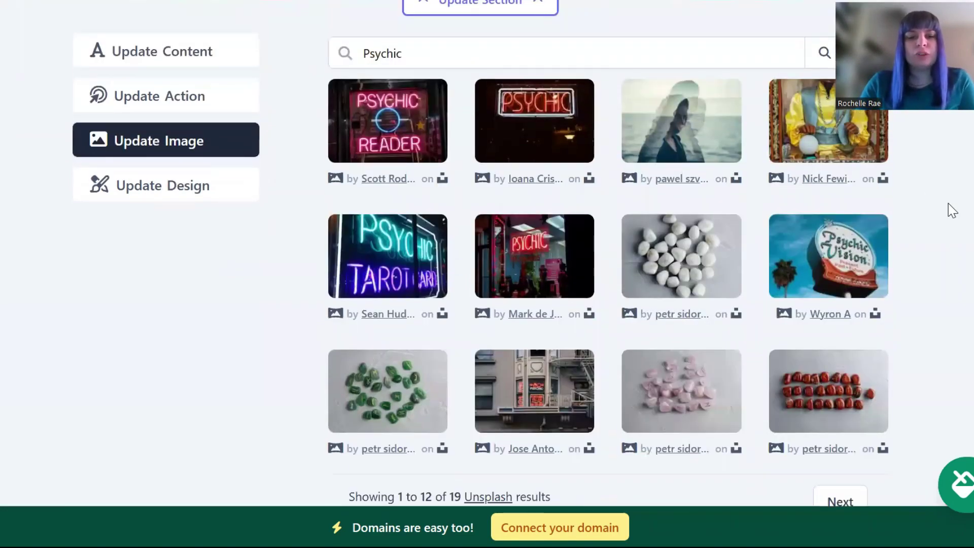
pyautogui.scroll(1, 953, 210)
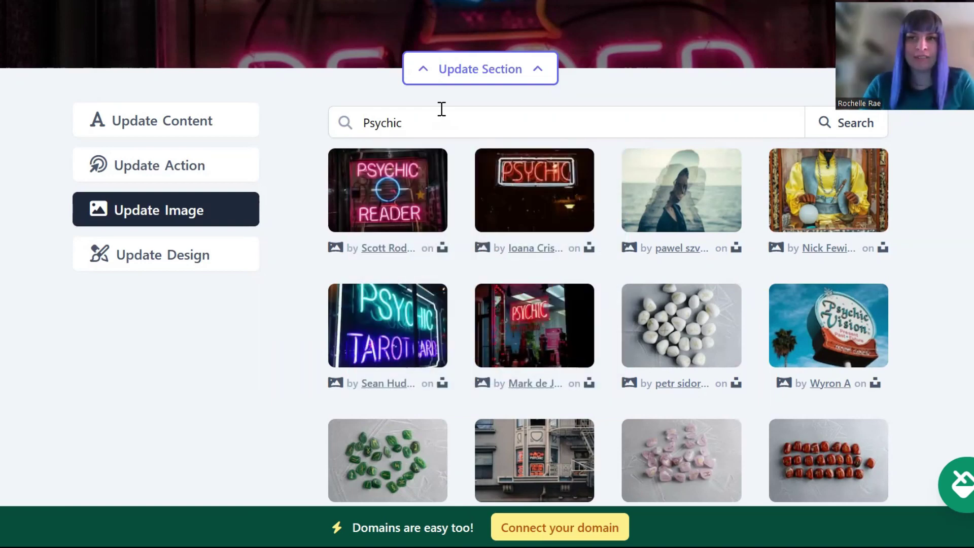
# Replace the photo search query with 'tarot card'.
pyautogui.click(442, 109)
pyautogui.press('BackSpace')
pyautogui.press('BackSpace')
pyautogui.press('BackSpace')
pyautogui.write('tarot c')
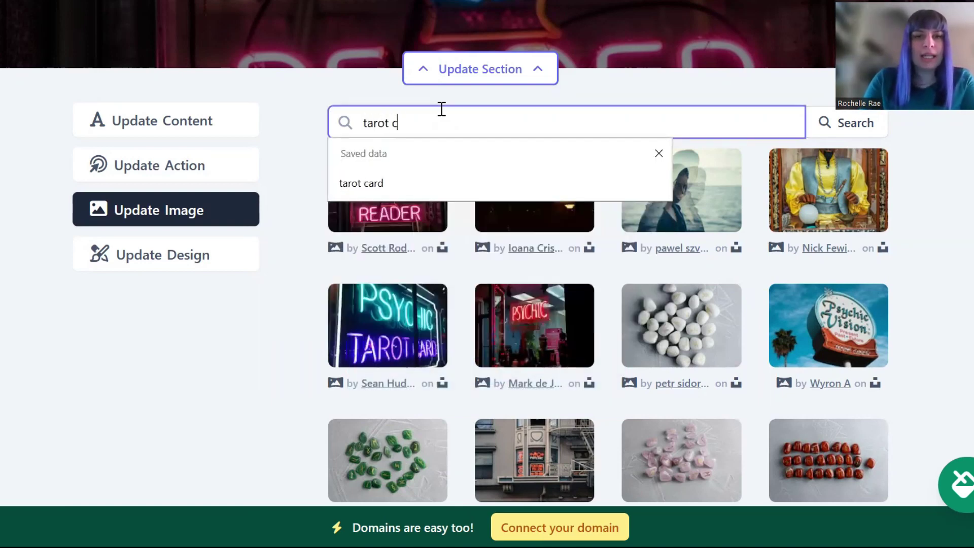
pyautogui.write('ard')
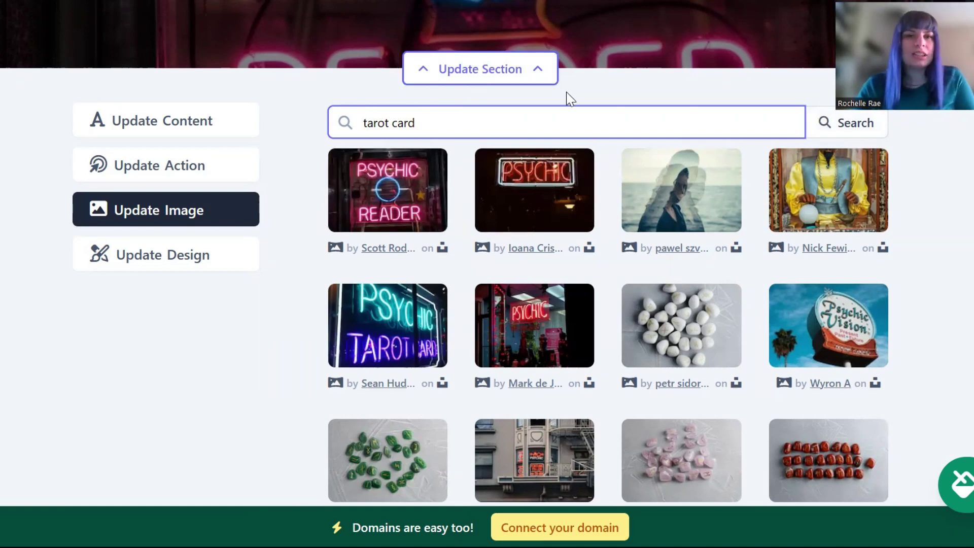
# Run the 'tarot card' search and apply the dark moon-phase tarot photo to the hero.
pyautogui.click(830, 136)
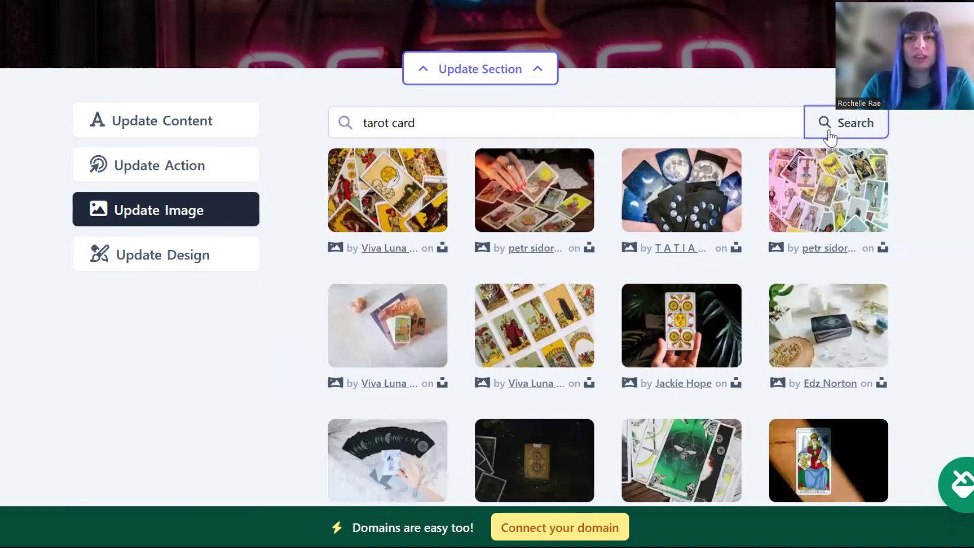
pyautogui.scroll(-1, 831, 136)
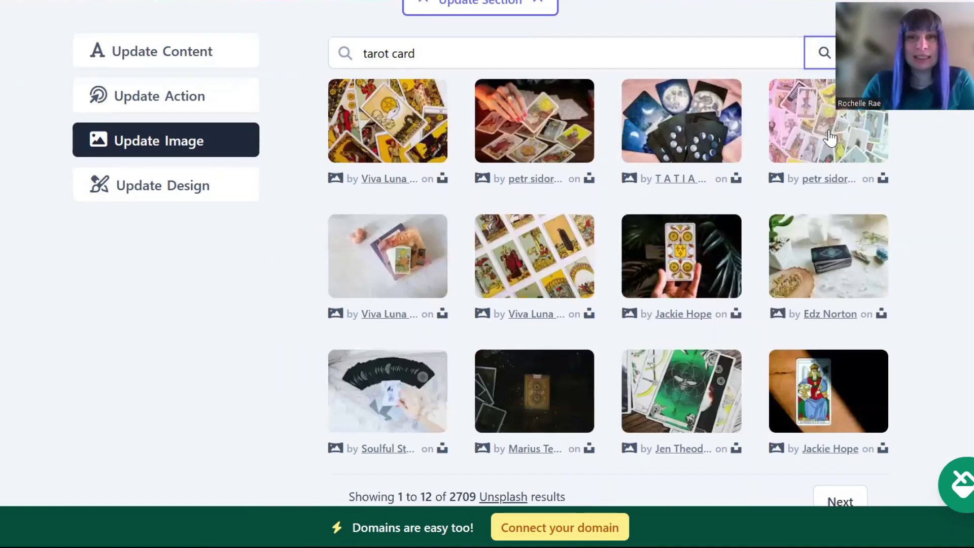
pyautogui.scroll(1, 830, 136)
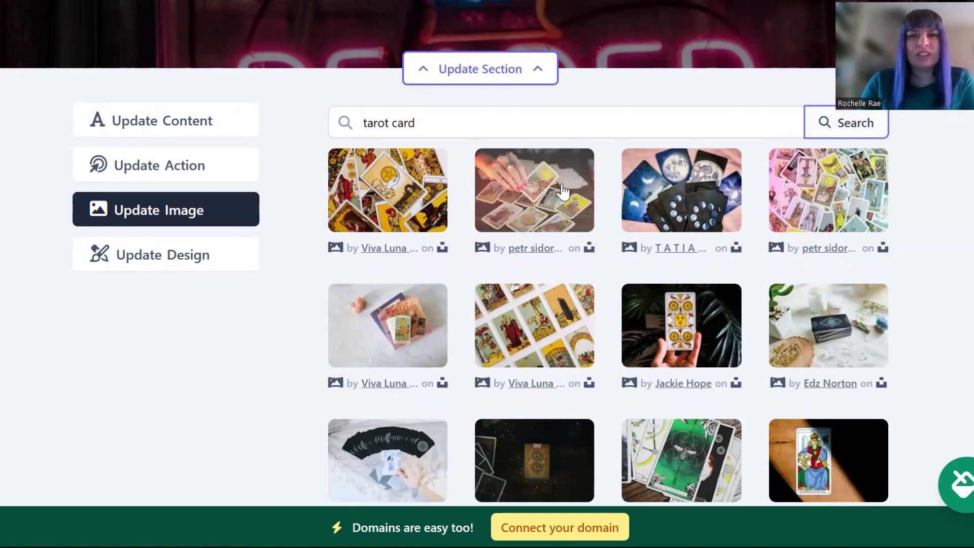
pyautogui.click(666, 208)
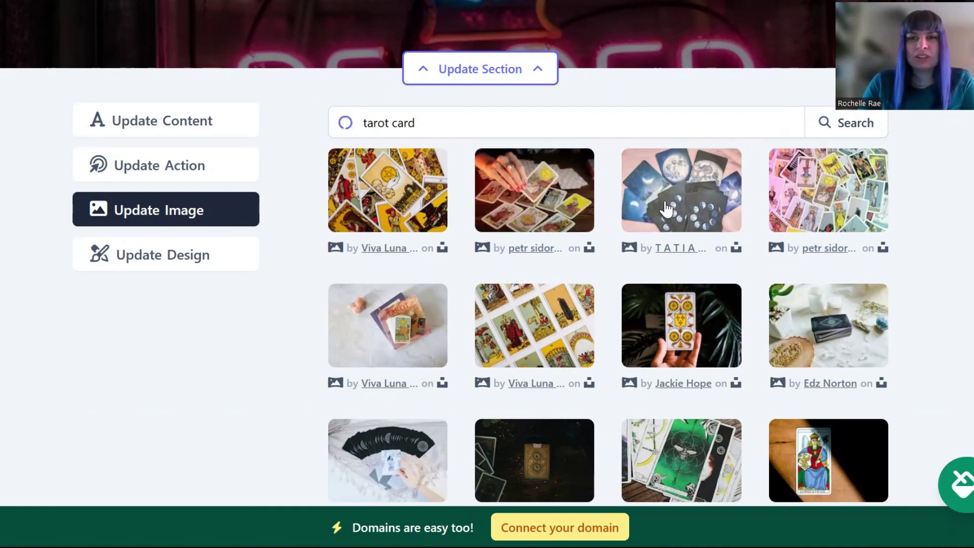
pyautogui.click(670, 480)
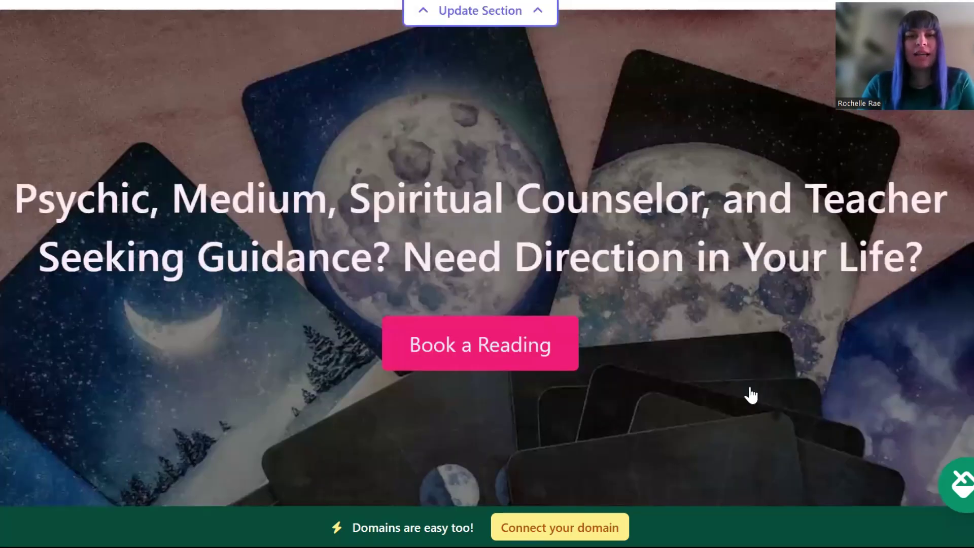
pyautogui.scroll(-4, 751, 395)
pyautogui.scroll(-6, 751, 395)
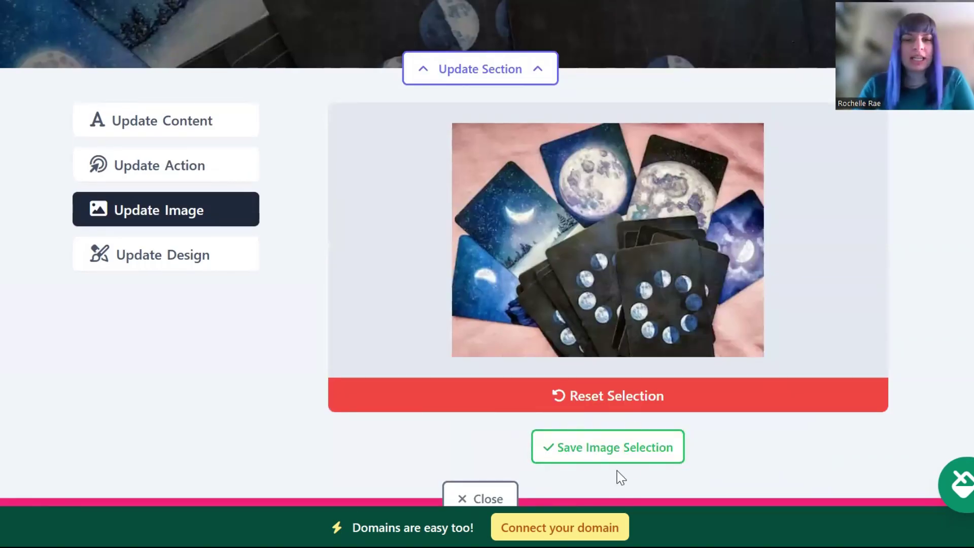
# Reset the moon card selection and return to all photo source options.
pyautogui.click(593, 395)
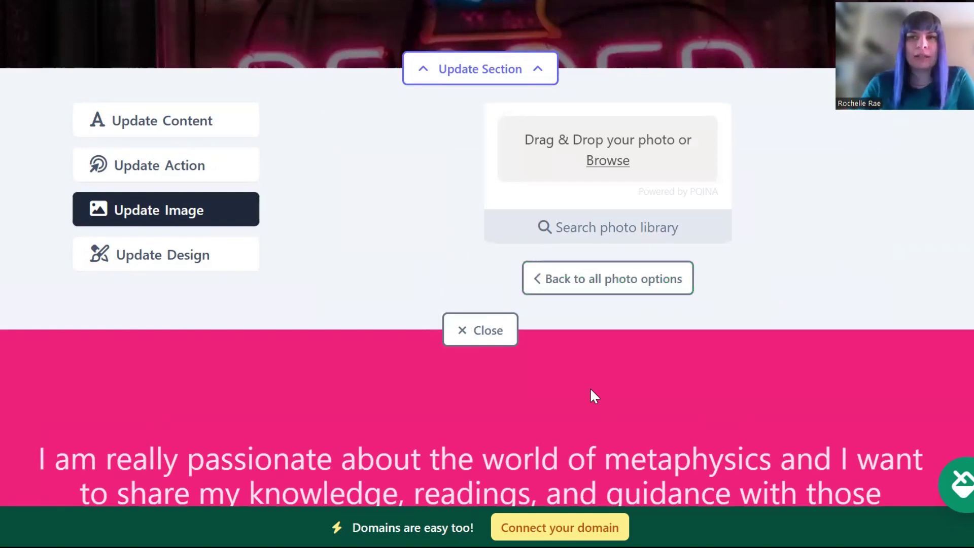
pyautogui.scroll(1, 591, 393)
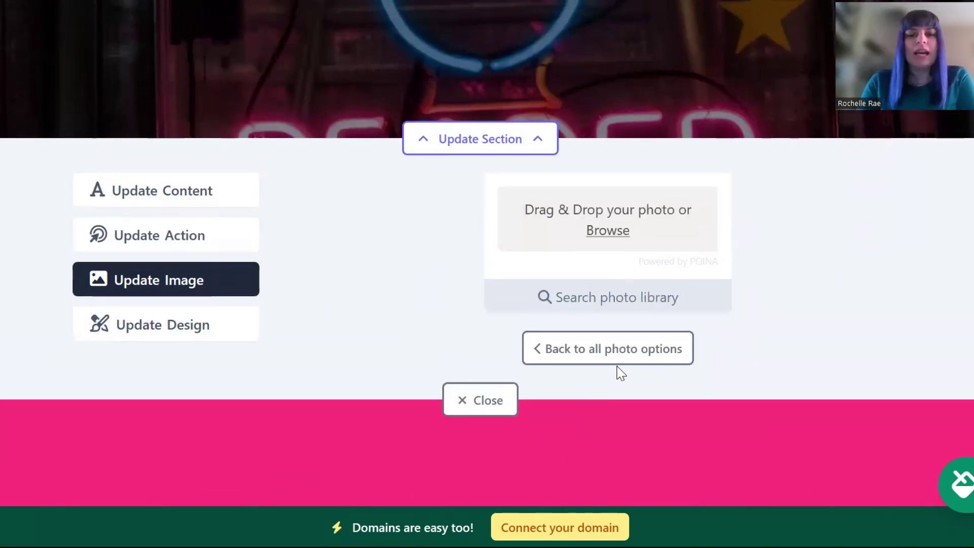
pyautogui.click(642, 365)
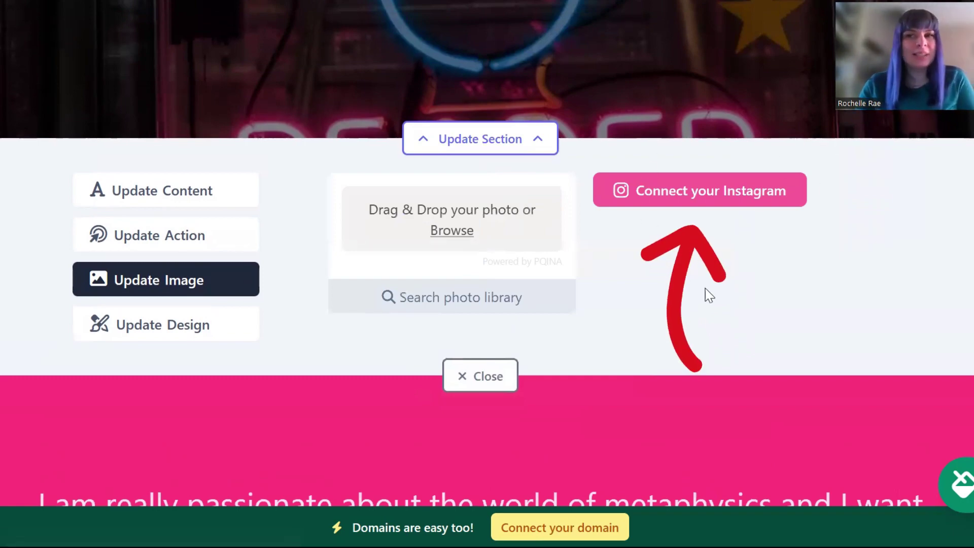
# Connect Instagram and allow Mighty Sites access to the account.
pyautogui.click(725, 194)
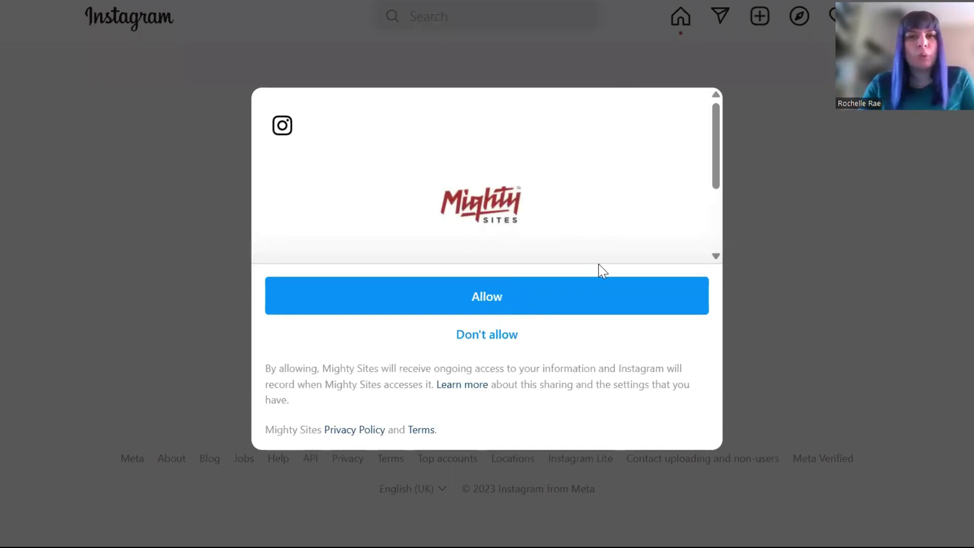
pyautogui.click(507, 301)
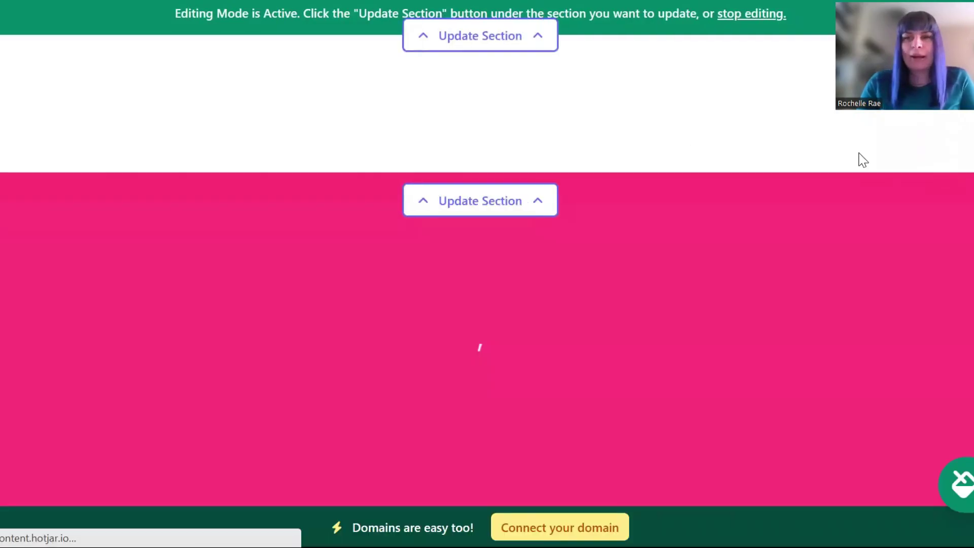
# Reopen the hero's Update Image options and show the connected Instagram photo grid.
pyautogui.scroll(-1, 816, 149)
pyautogui.scroll(-2, 816, 149)
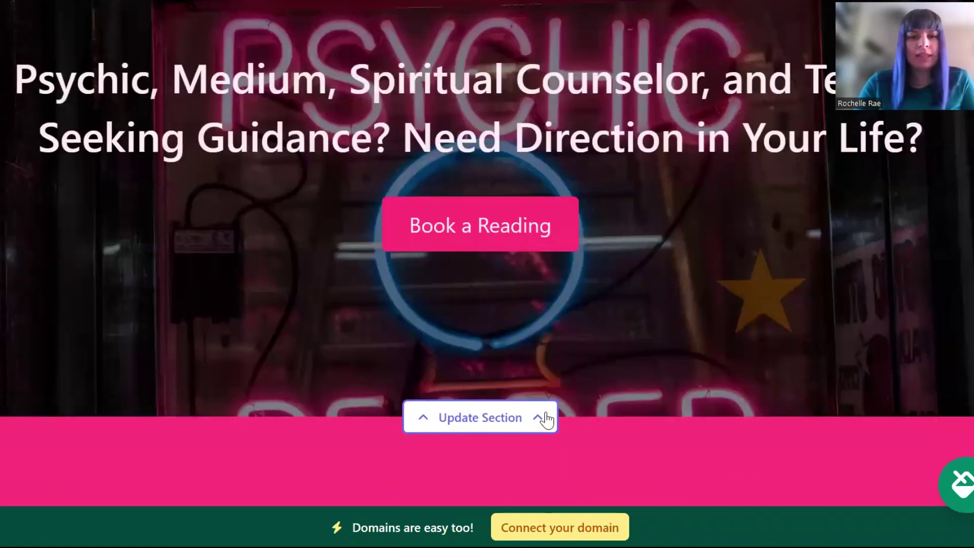
pyautogui.click(543, 415)
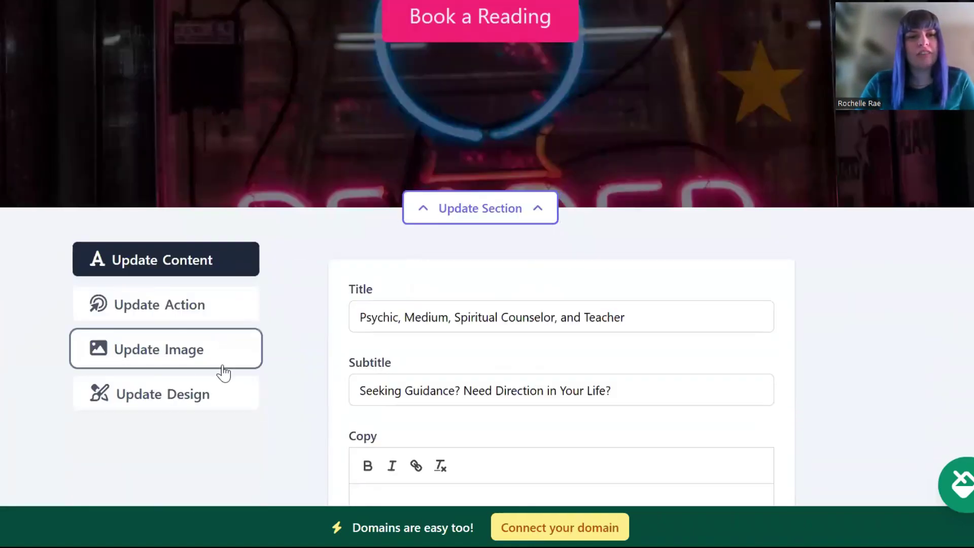
pyautogui.click(222, 366)
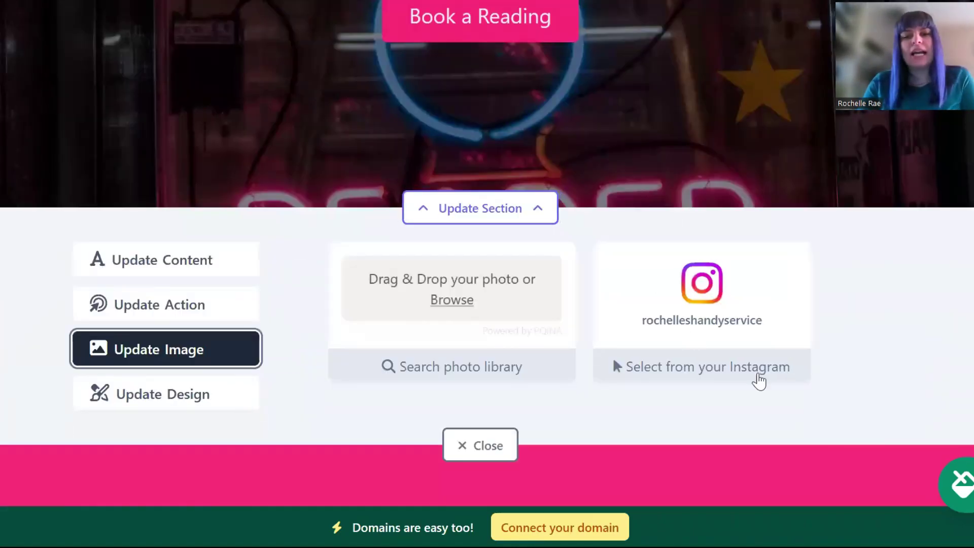
pyautogui.click(731, 367)
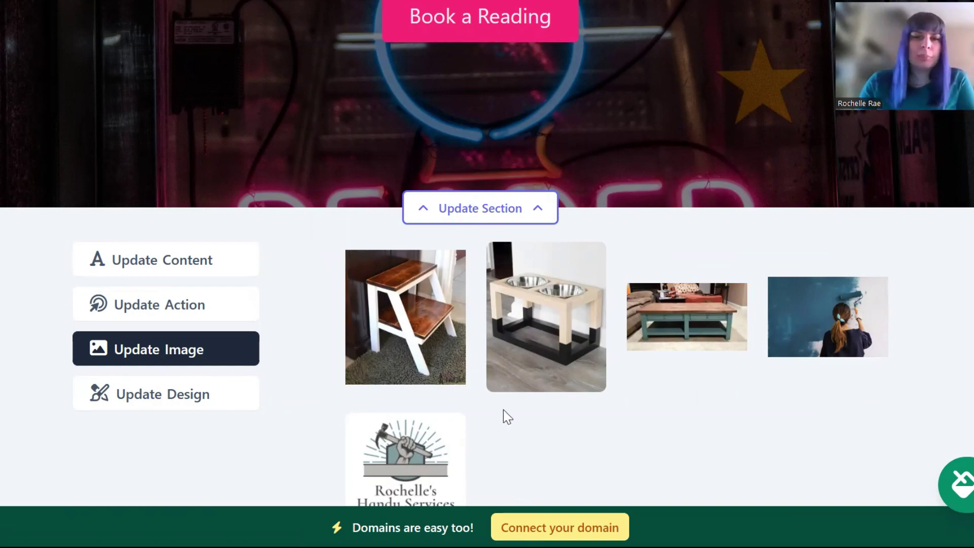
pyautogui.scroll(-1, 481, 233)
pyautogui.scroll(1, 268, 91)
pyautogui.scroll(1, 267, 91)
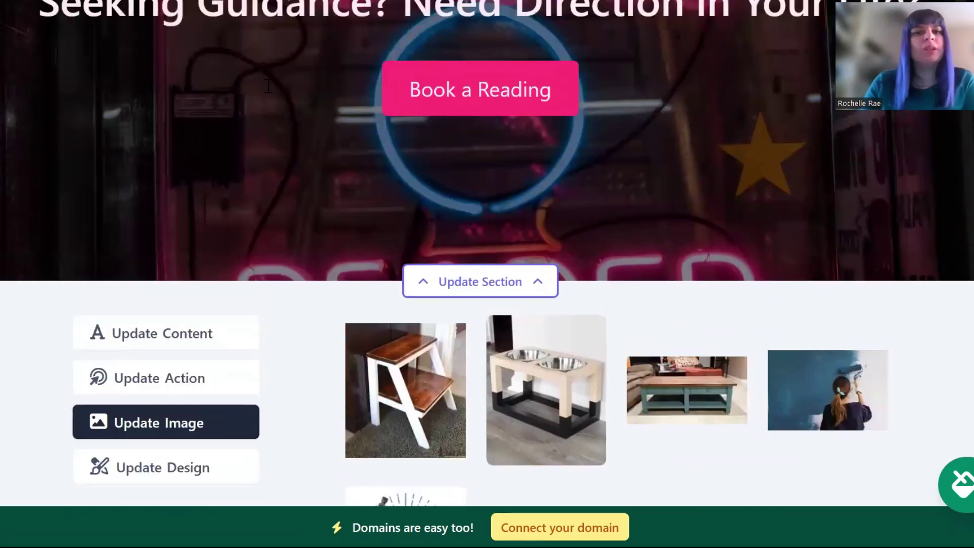